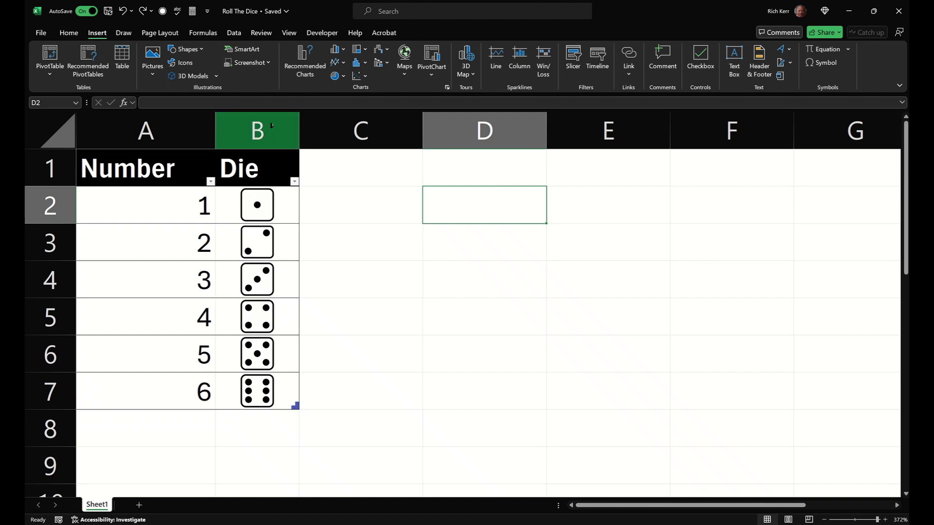
- Check the options for placing a picture in the cell of the first die, and the name of the dice table
left_click(166, 244)
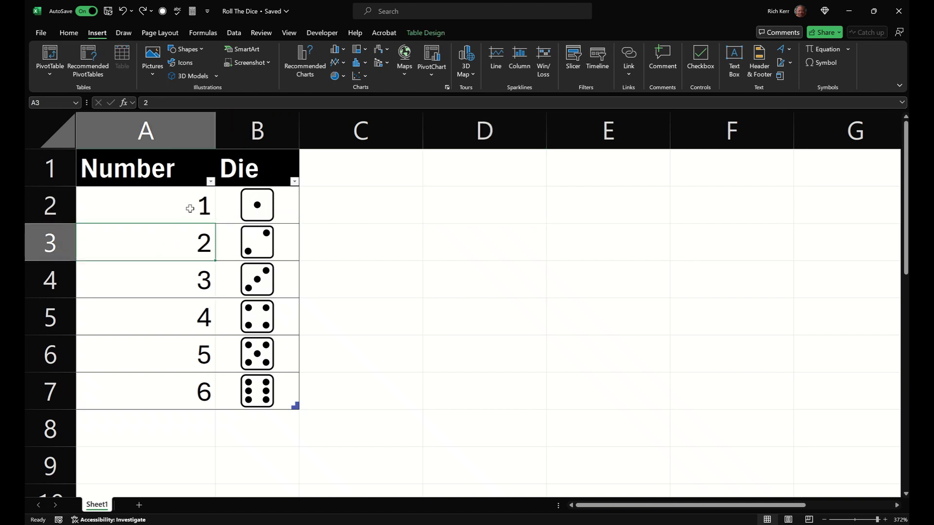
left_click(288, 205)
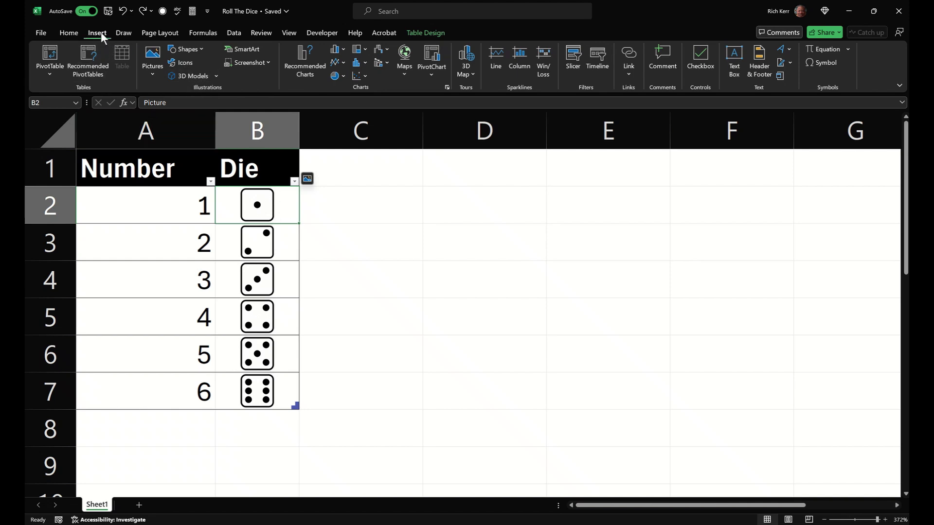
left_click(152, 70)
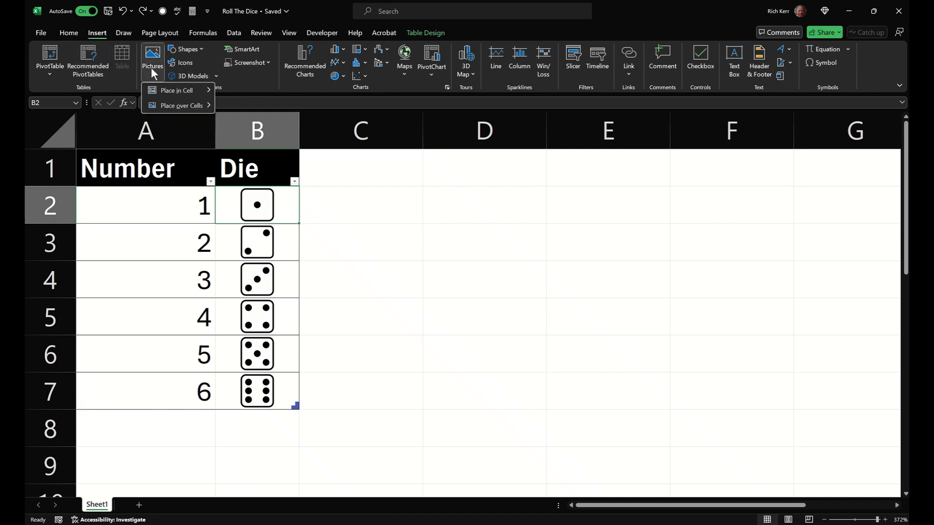
mouse_move(167, 91)
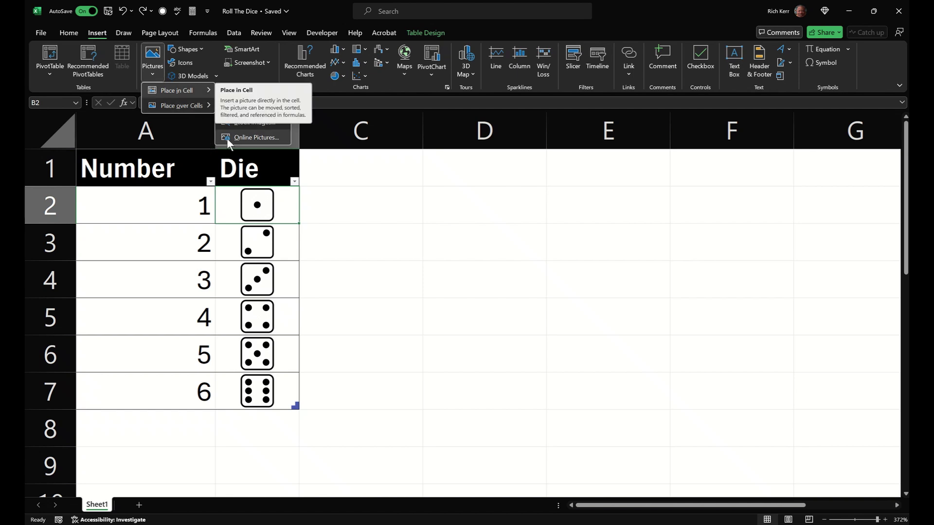
left_click(469, 175)
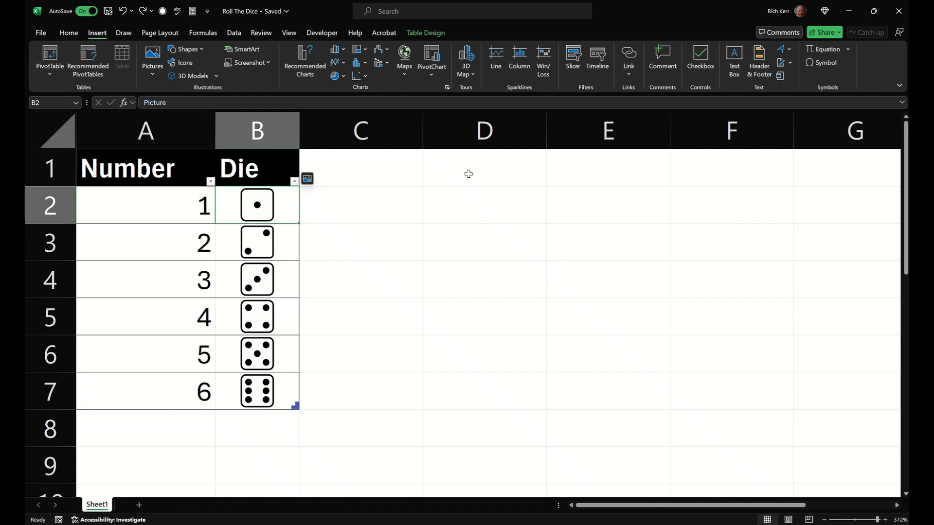
left_click(187, 245)
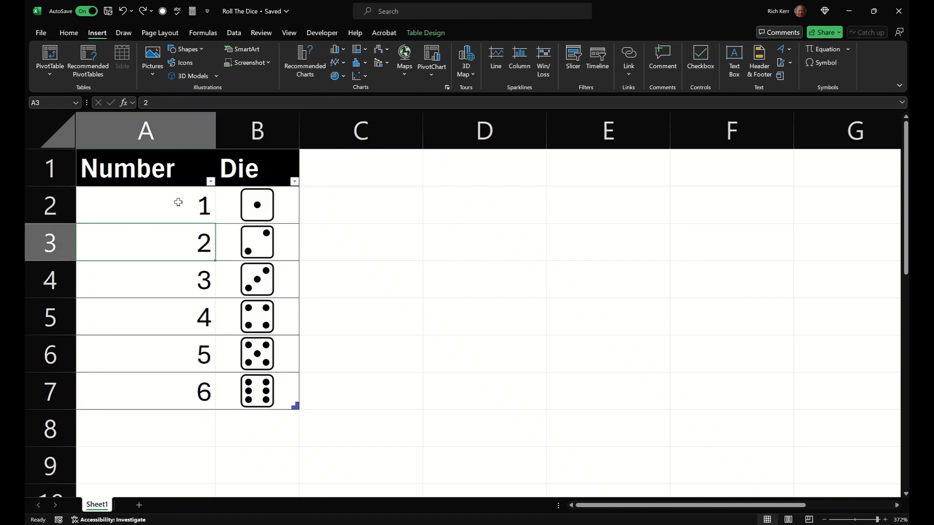
left_click(417, 32)
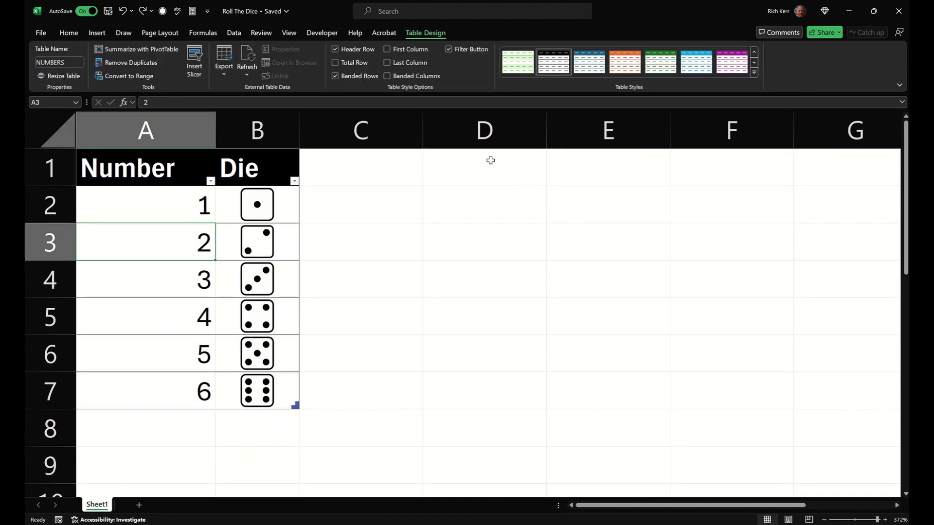
- Enter the headings Die 1 in D1 and Die 2 in E1 and make both bold
left_click(470, 162)
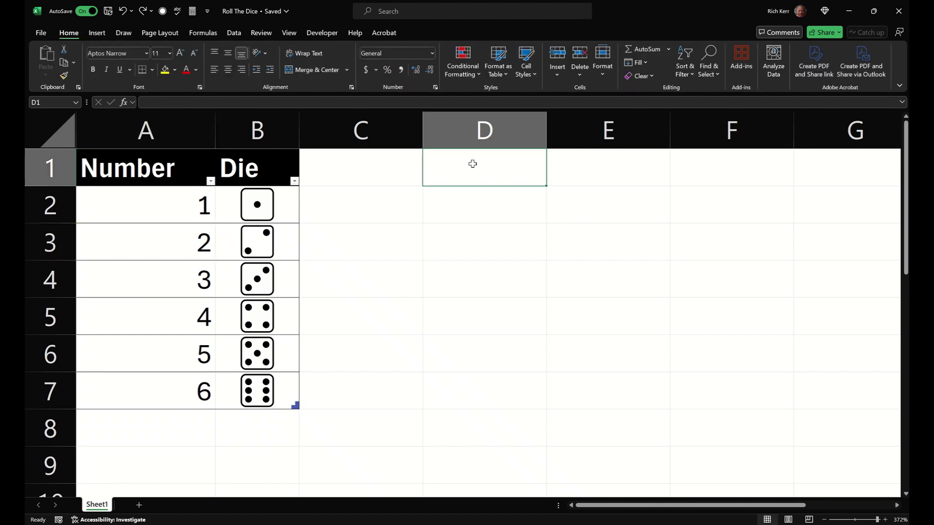
type("Die 1")
key("Tab")
type("Die 2")
key("Return")
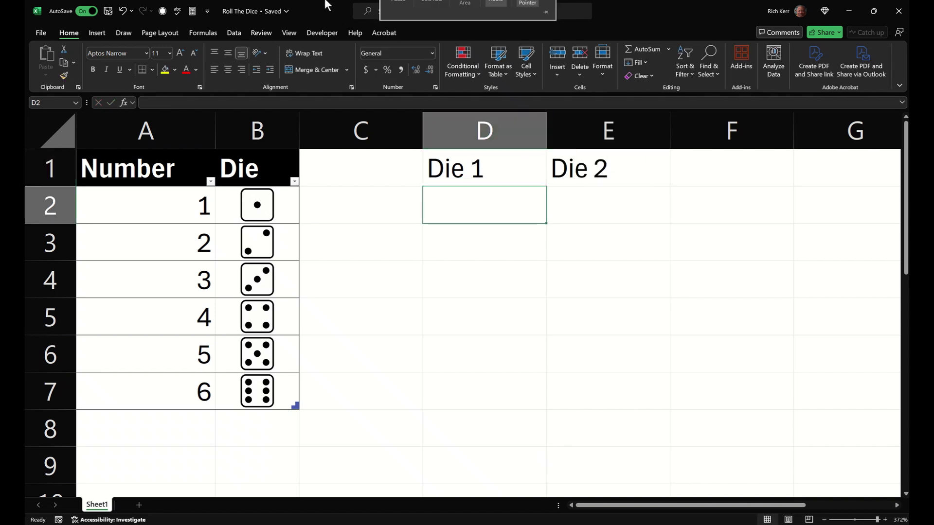
left_click_drag(506, 171, 555, 166)
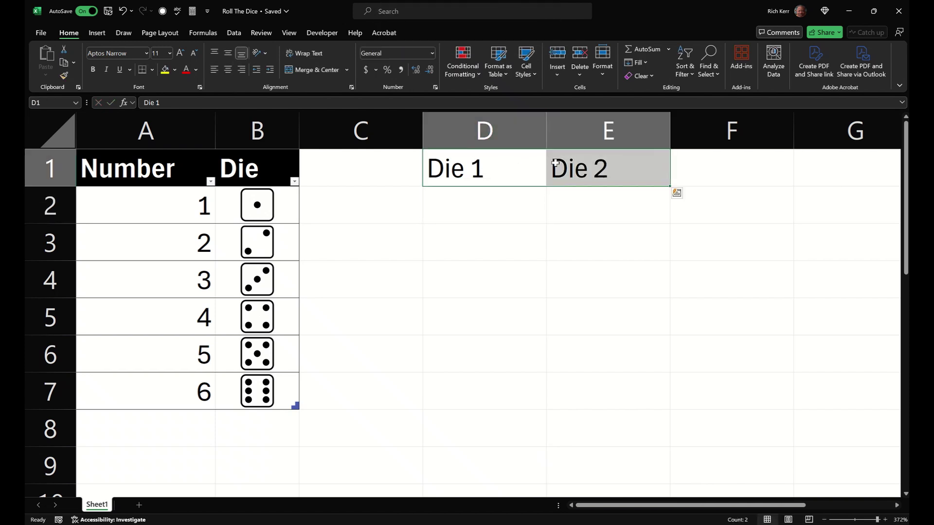
key("ctrl+b")
- Start a VLOOKUP formula in D2 with RANDBETWEEN(1,6) as its lookup value
left_click(492, 202)
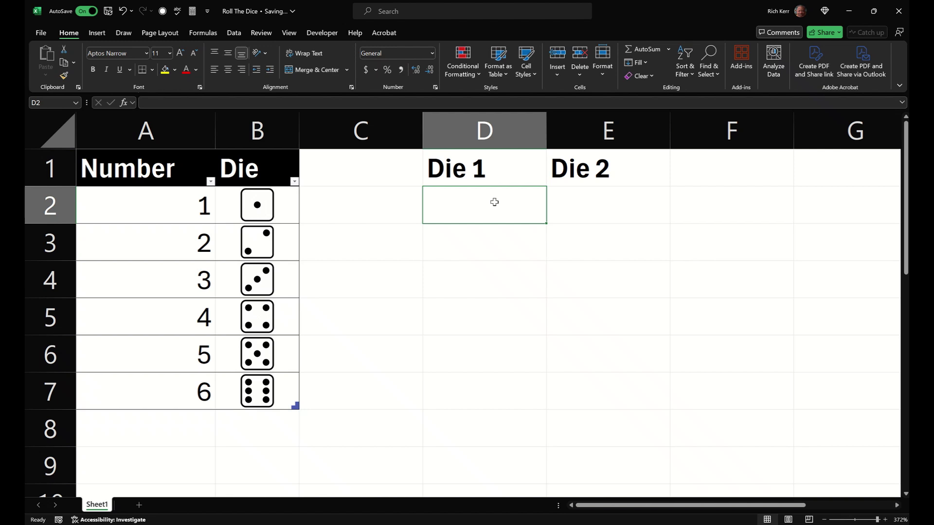
type("=vl")
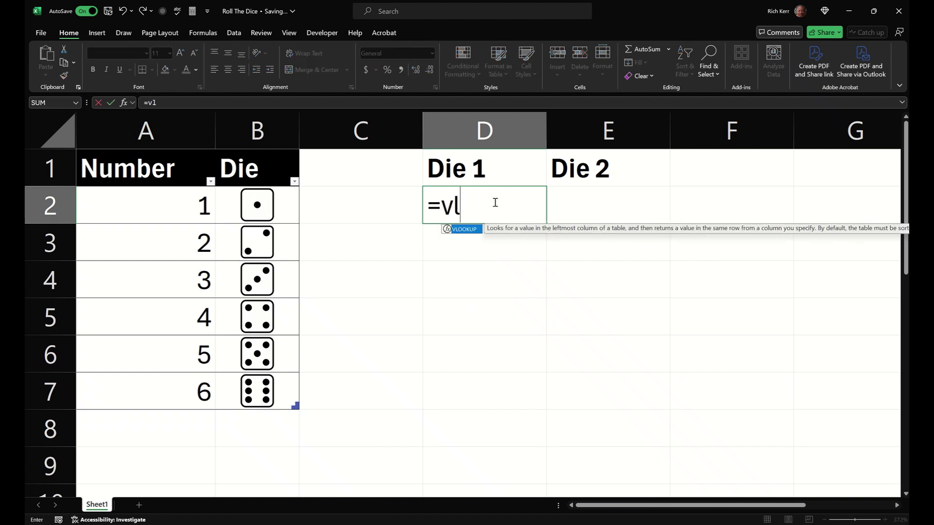
key("Tab")
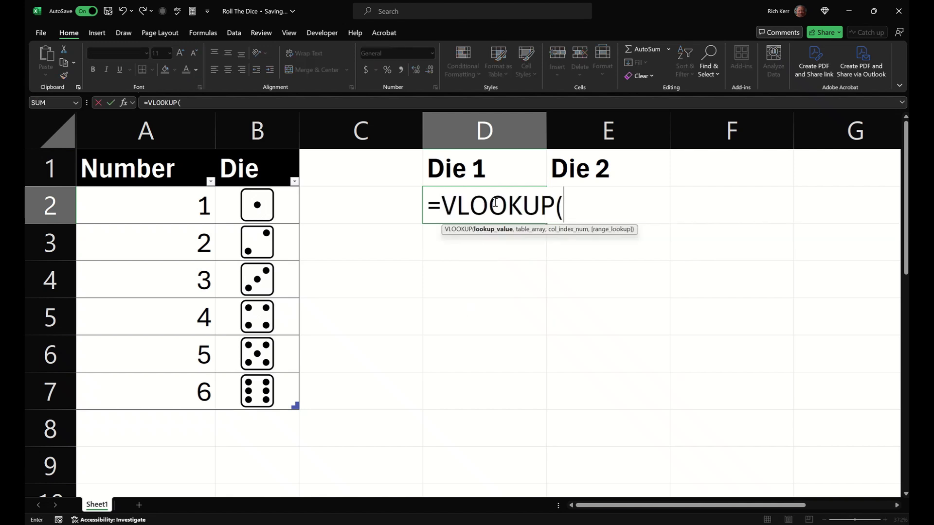
type("randb")
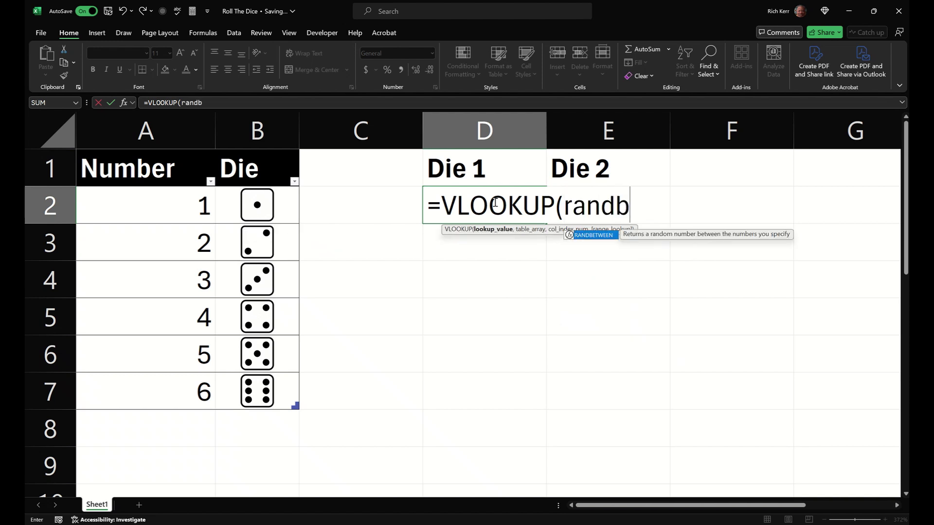
key("Tab")
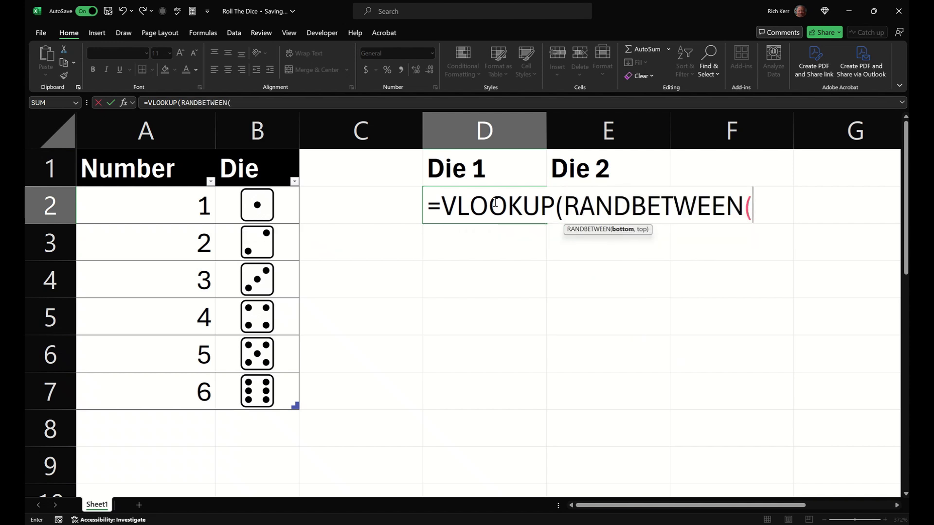
type("1,6")
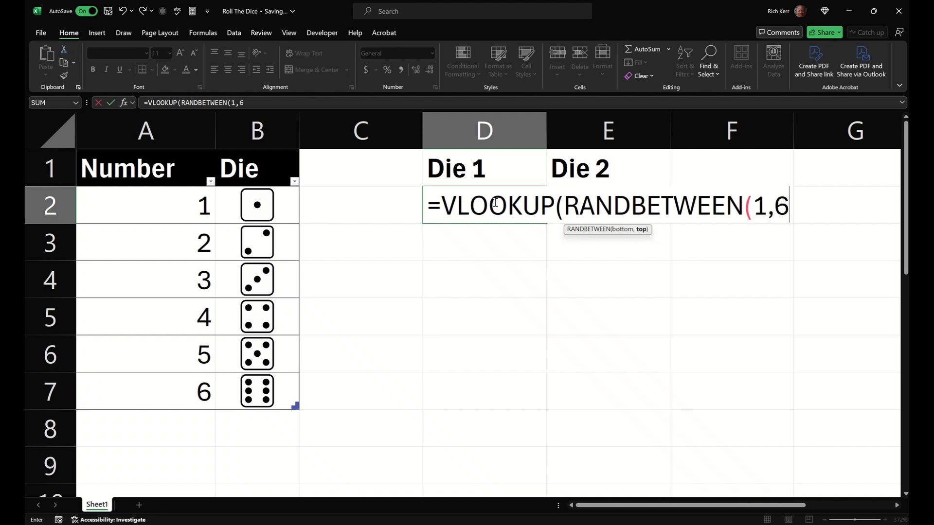
type(")")
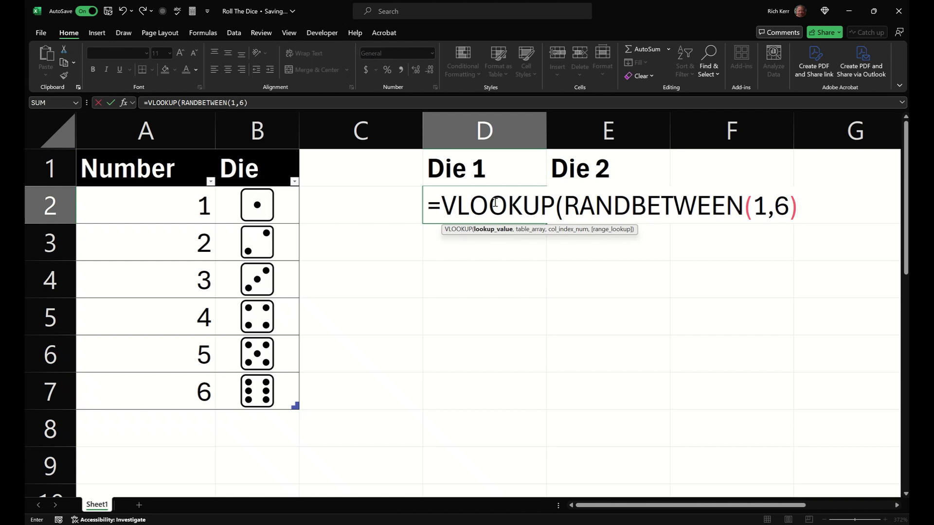
left_click(495, 203)
type(",")
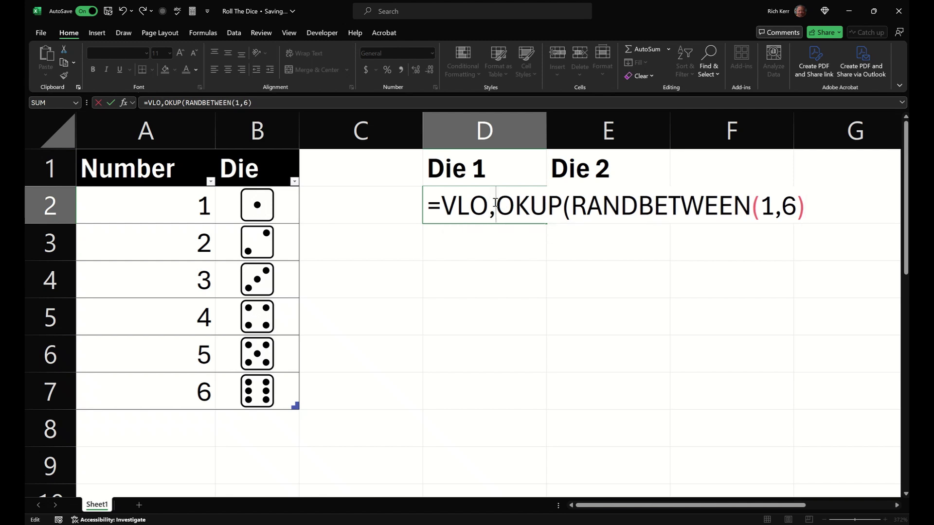
key("BackSpace")
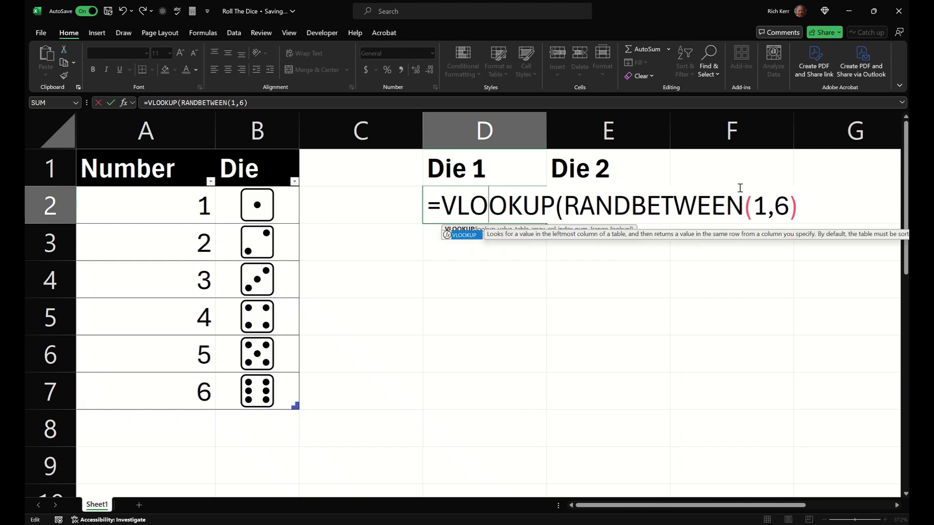
- Complete the VLOOKUP in D2 with the numbers table as the array, column index 2 and false for an exact match
left_click(819, 204)
type(",")
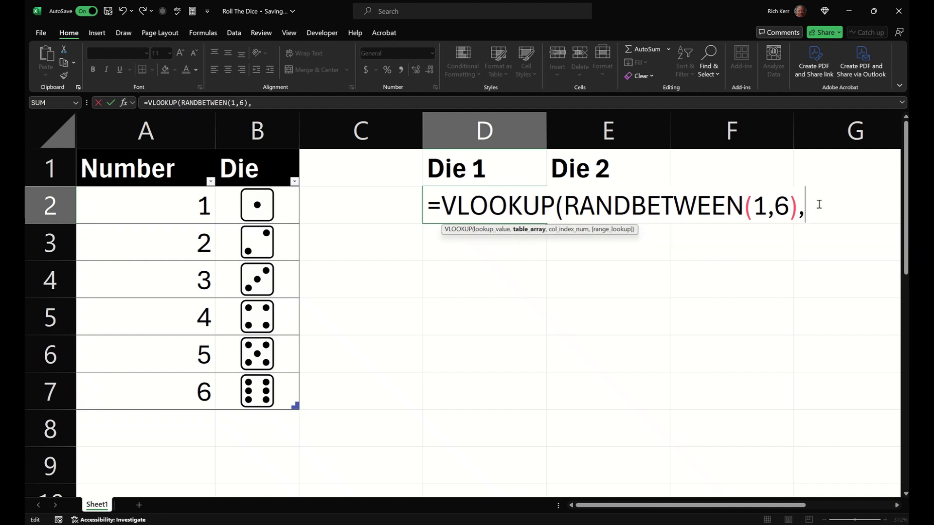
type("numbers")
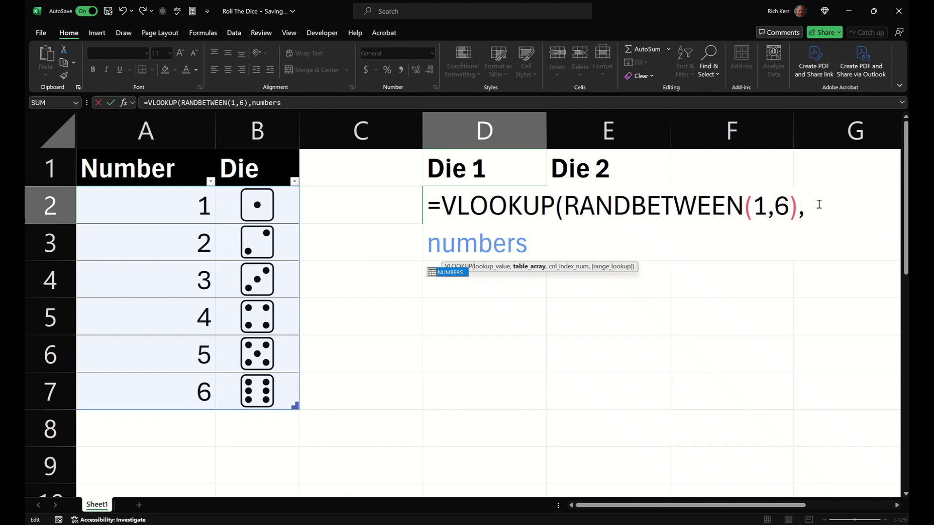
type(",")
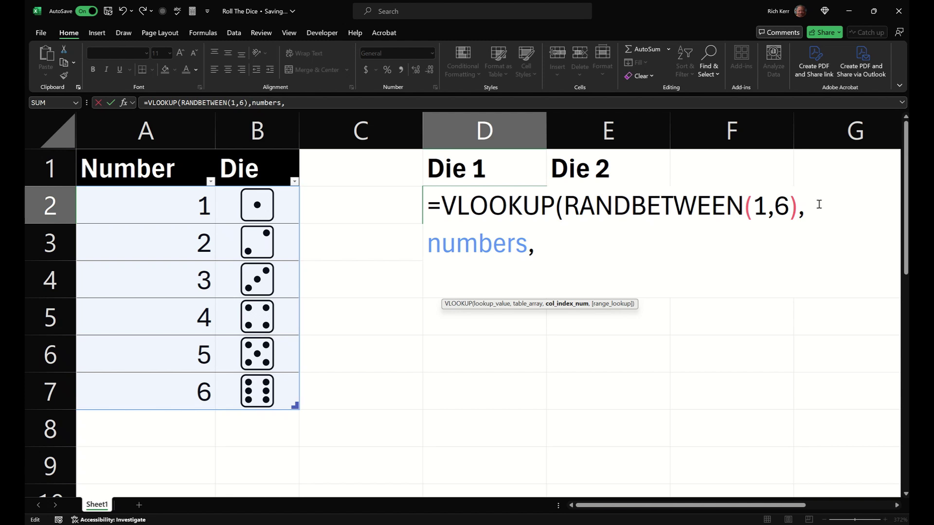
type("2")
type("fa")
key("BackSpace")
key("BackSpace")
type(",false")
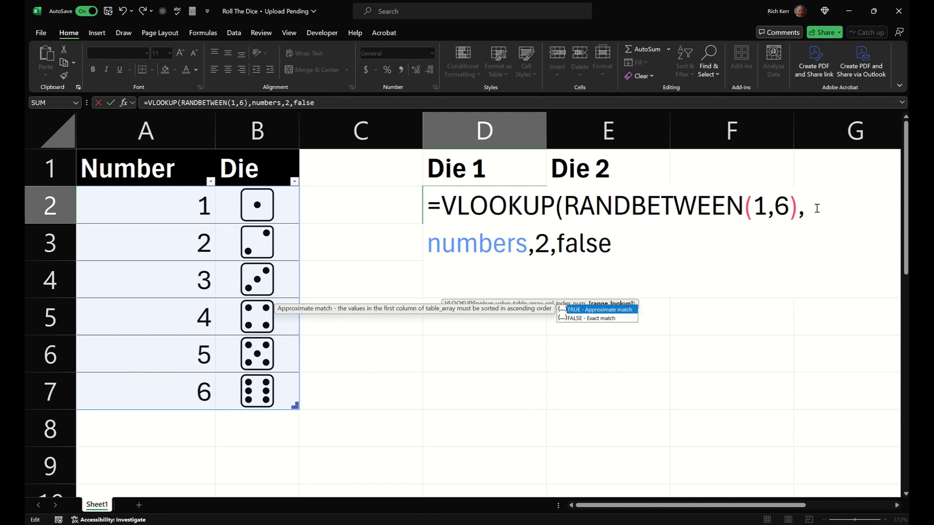
type(")")
key("Return")
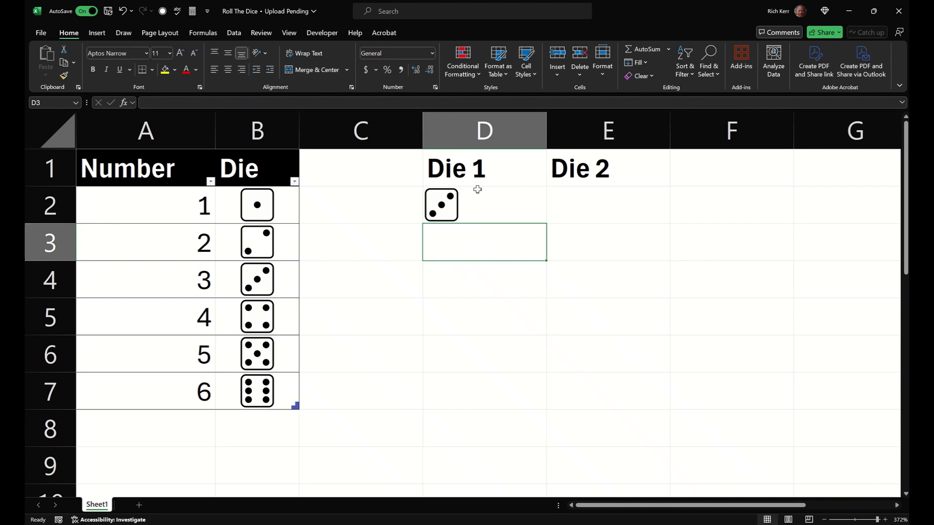
- Copy the Die 1 lookup formula from D2 into E2 for Die 2
left_click(488, 209)
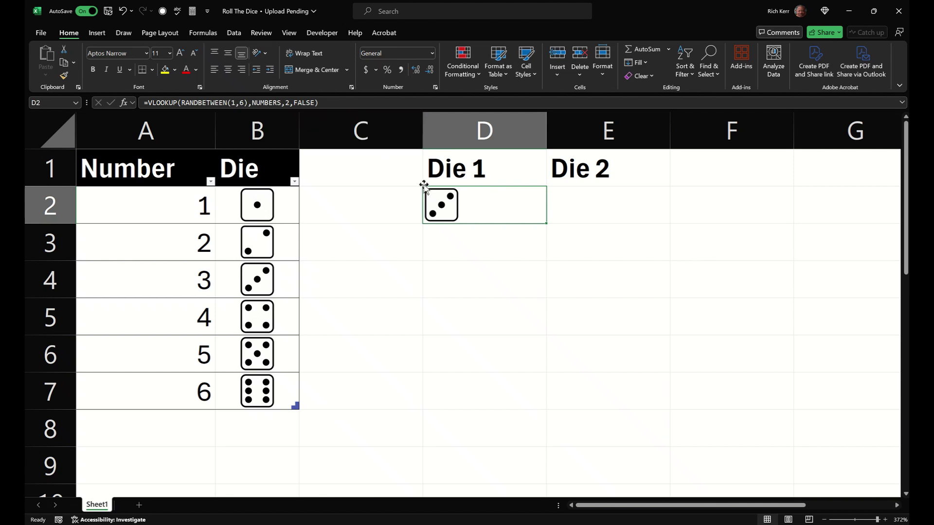
key("ctrl+c")
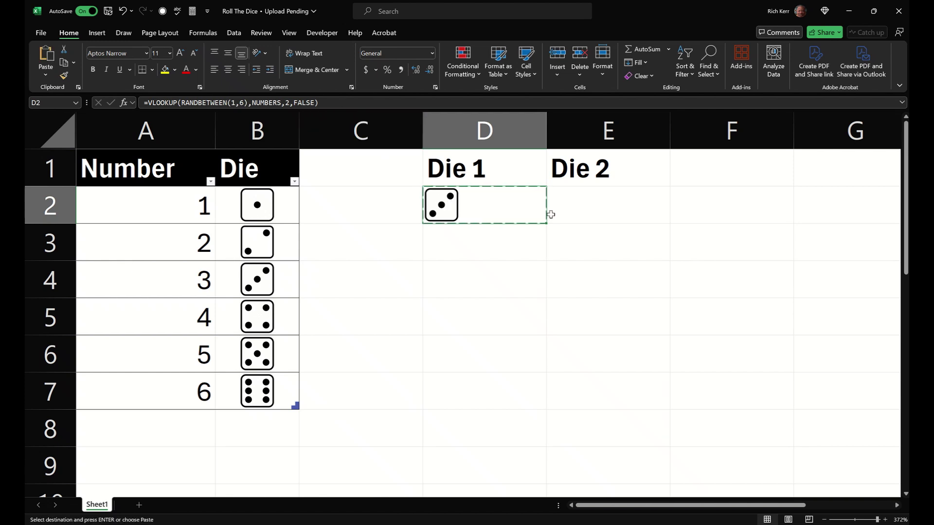
left_click(562, 208)
key("ctrl+v")
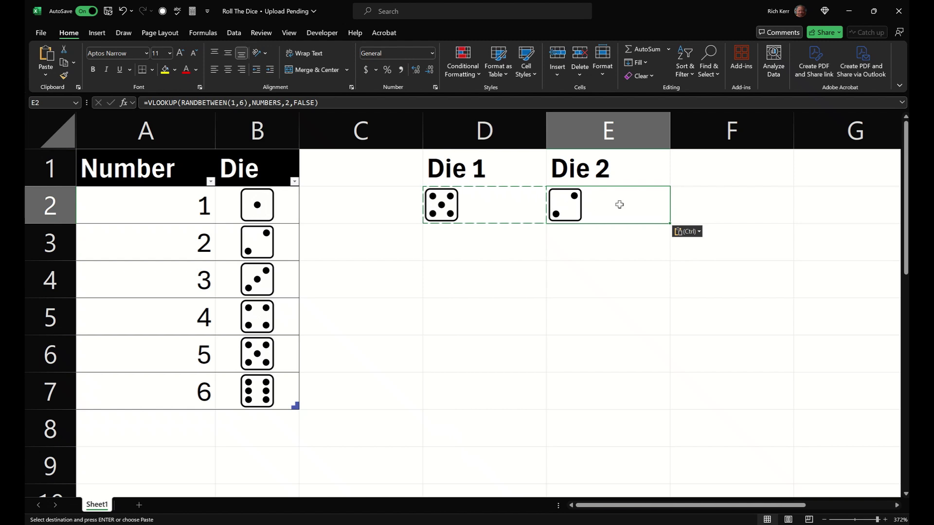
key("Escape")
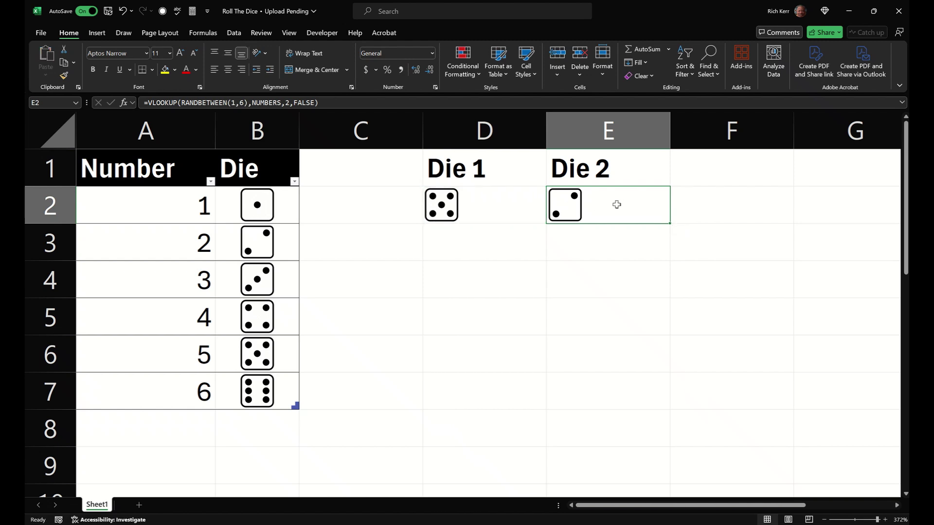
- Center the die pictures horizontally in D2:E2
left_click_drag(621, 203, 524, 205)
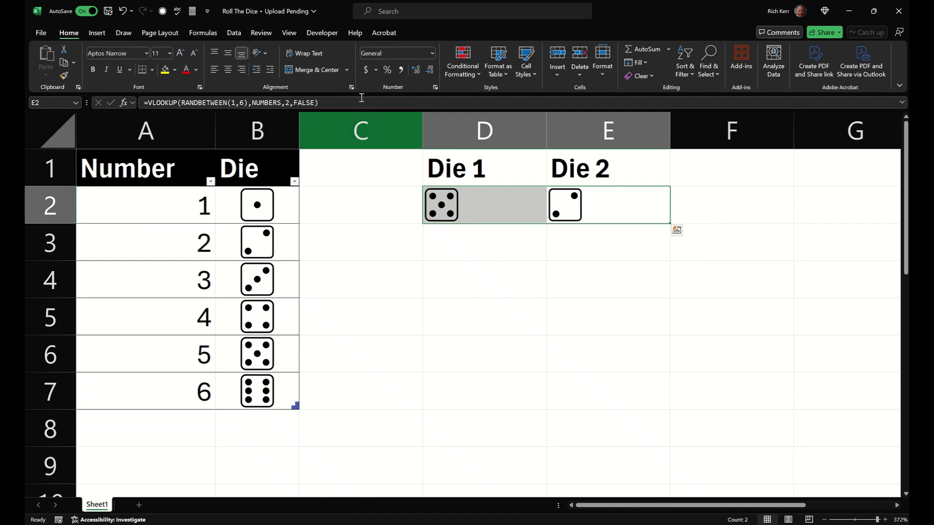
left_click(232, 70)
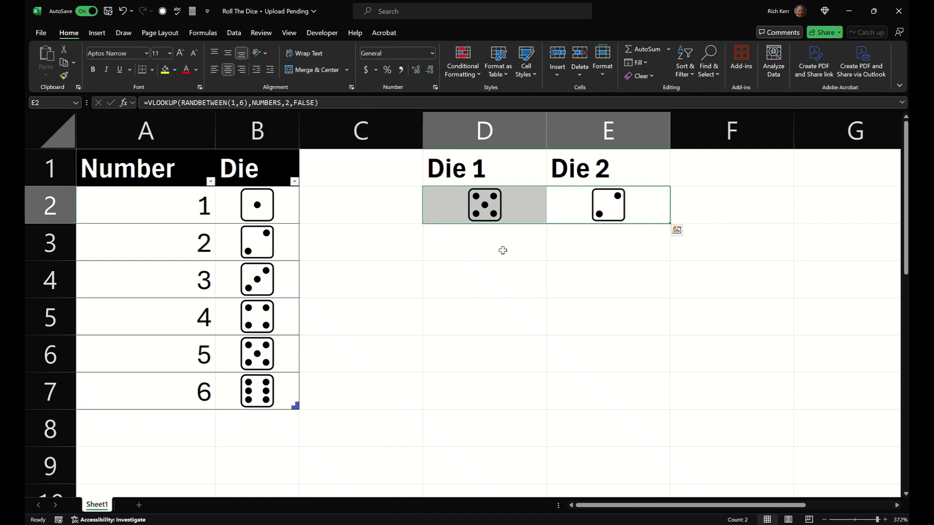
left_click(533, 234)
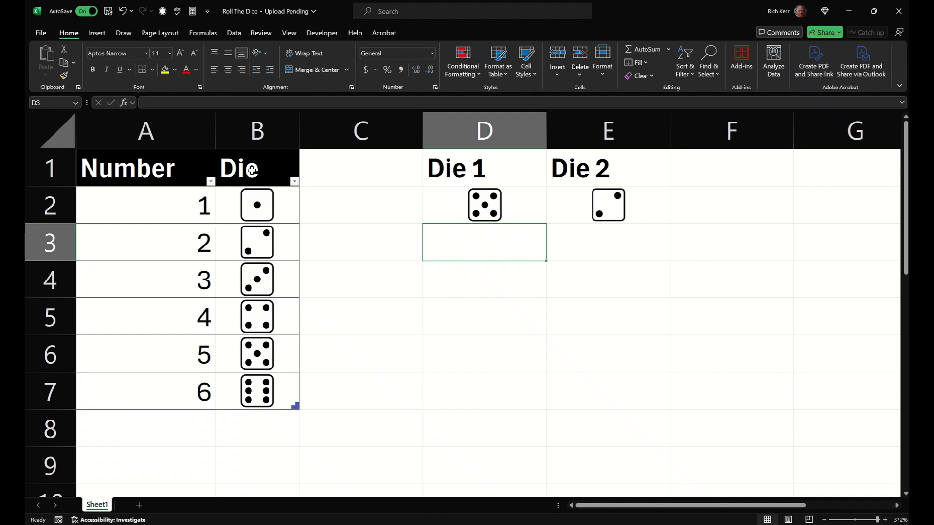
left_click(513, 210)
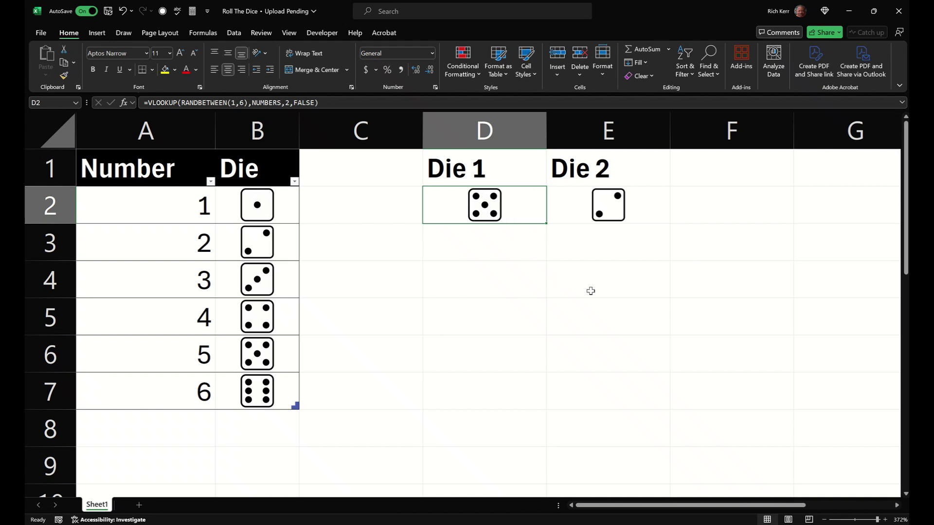
- Trigger new rolls of the dice by entering the filler text i in E5 and j in D5
left_click(555, 319)
type("i")
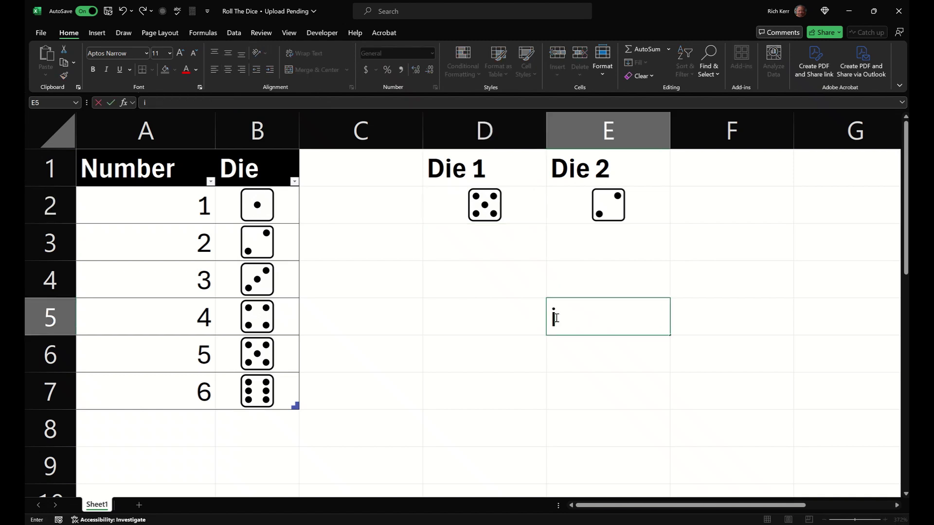
key("Return")
left_click(526, 329)
type("j")
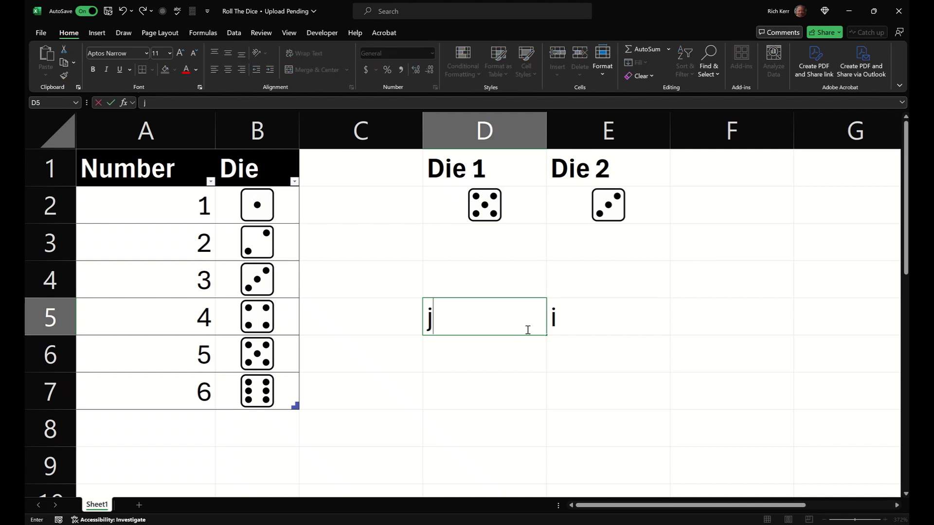
key("Return")
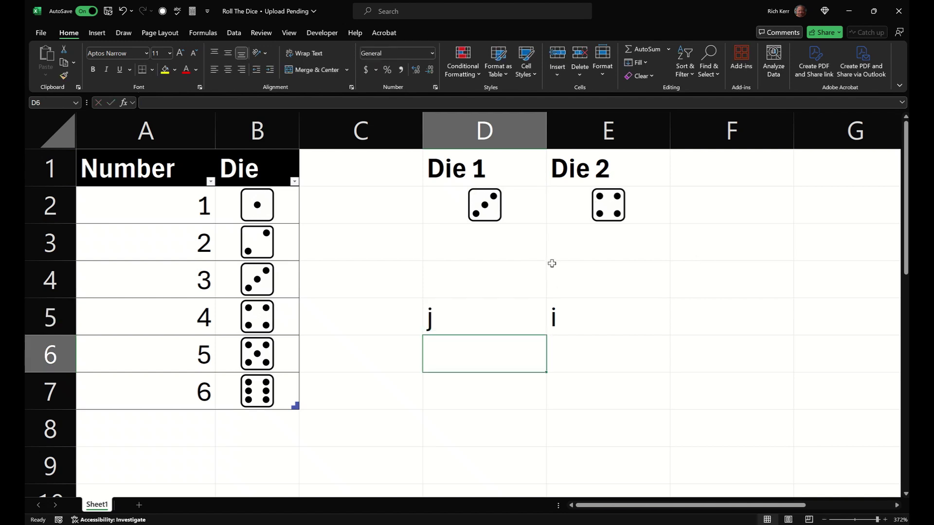
- Clear the filler text from cells D5:E5
left_click_drag(496, 309, 581, 318)
key("Delete")
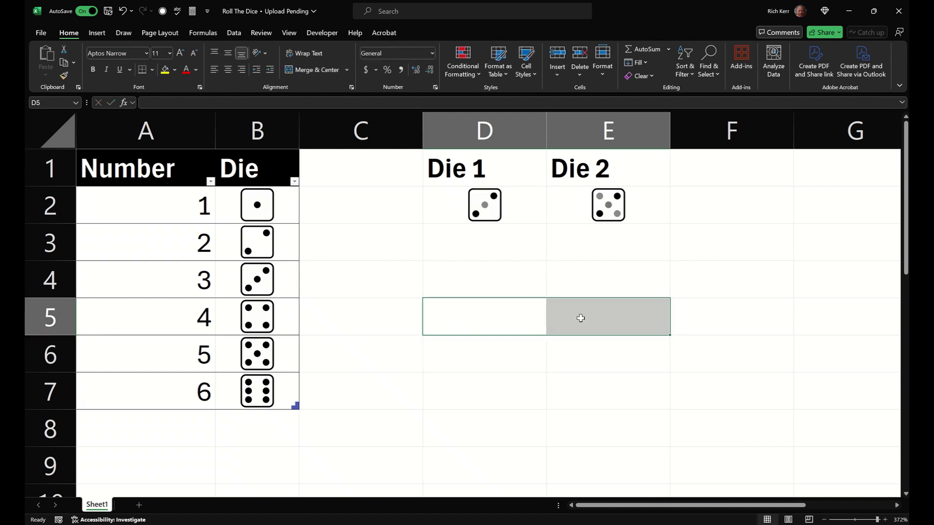
left_click(569, 292)
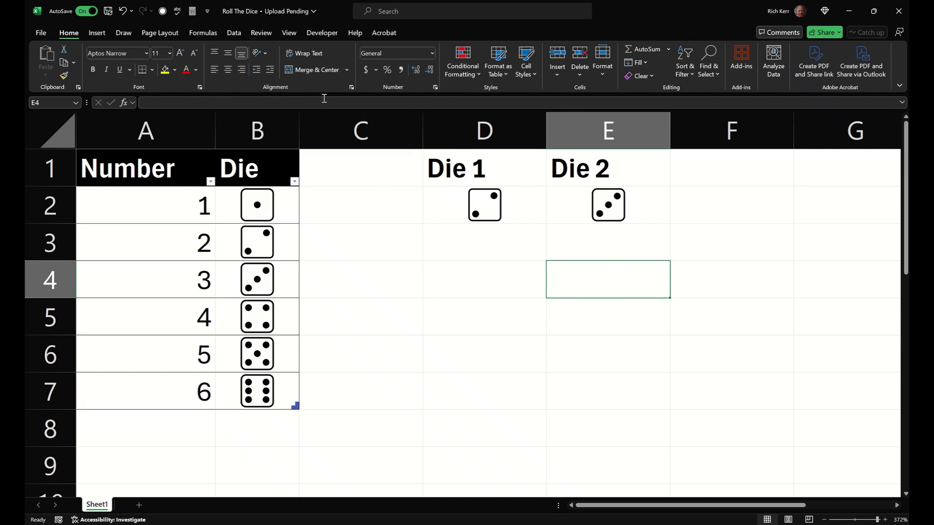
- Recalculate the workbook several times to roll both dice without entering any cell data
left_click(204, 34)
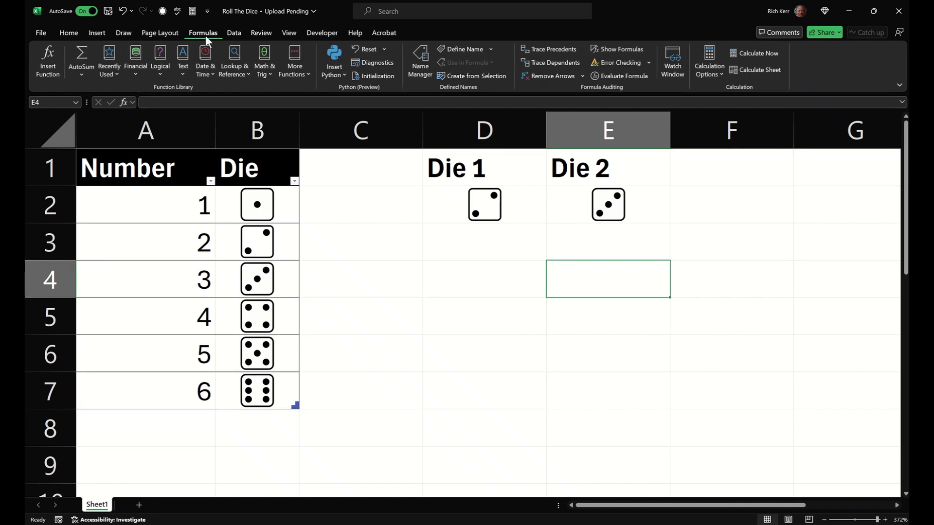
left_click(748, 55)
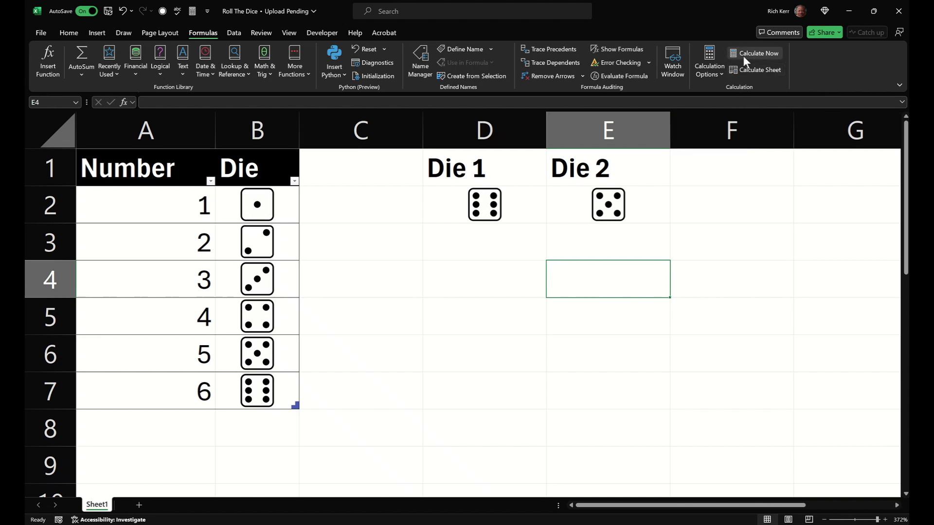
left_click(745, 52)
key("F9")
key("F9")
key("F9")
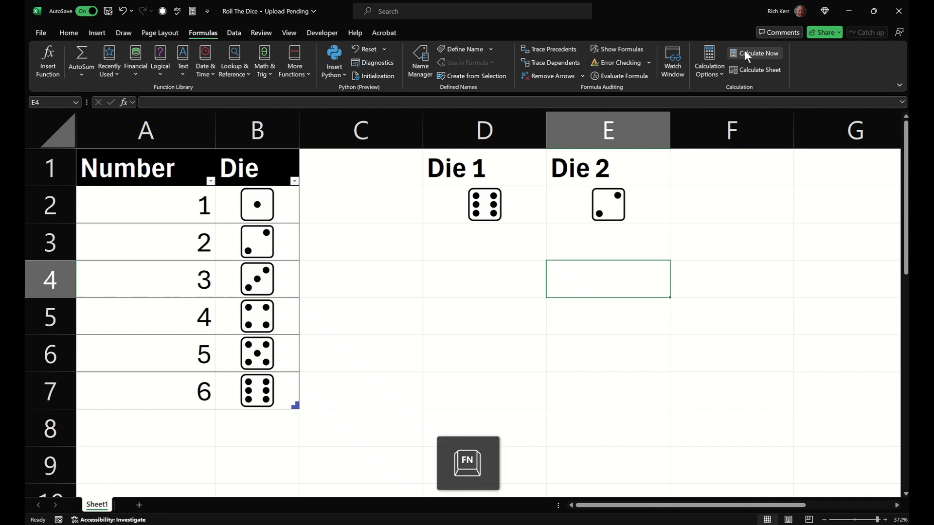
key("F9")
key("F9")
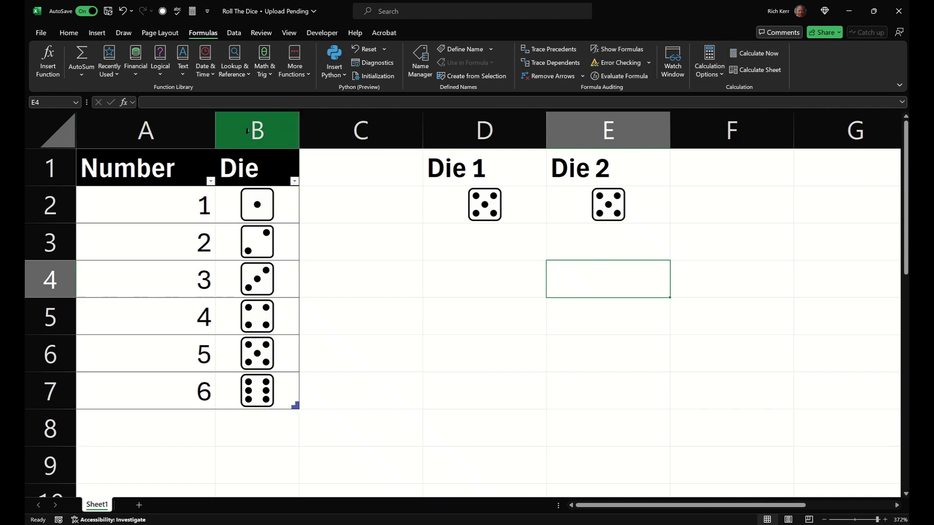
- Hide columns A and B containing the number and die picture lookup table
left_click_drag(184, 122, 230, 132)
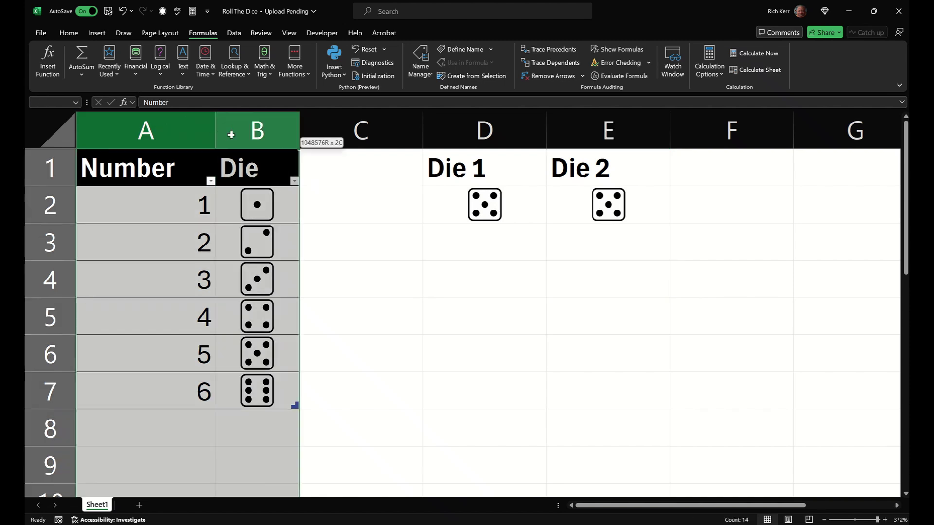
right_click(232, 133)
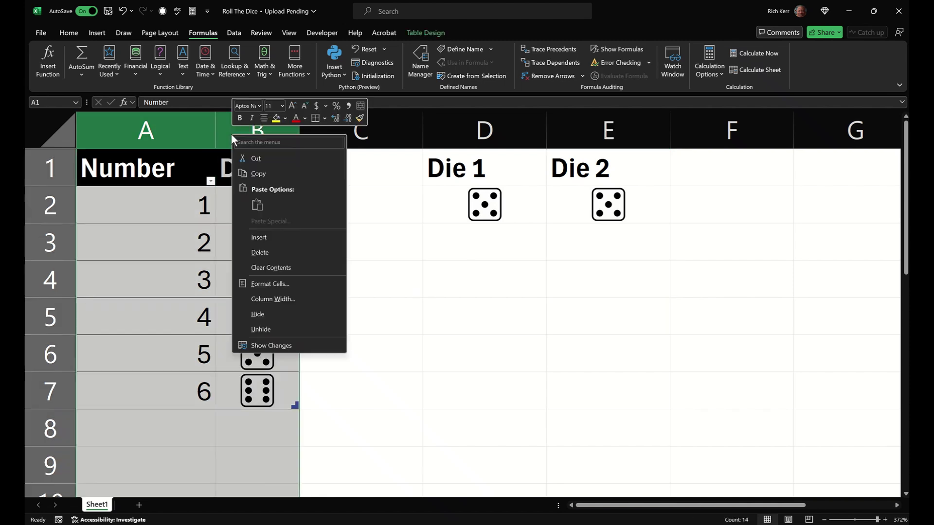
left_click(258, 314)
left_click(221, 235)
left_click(407, 276)
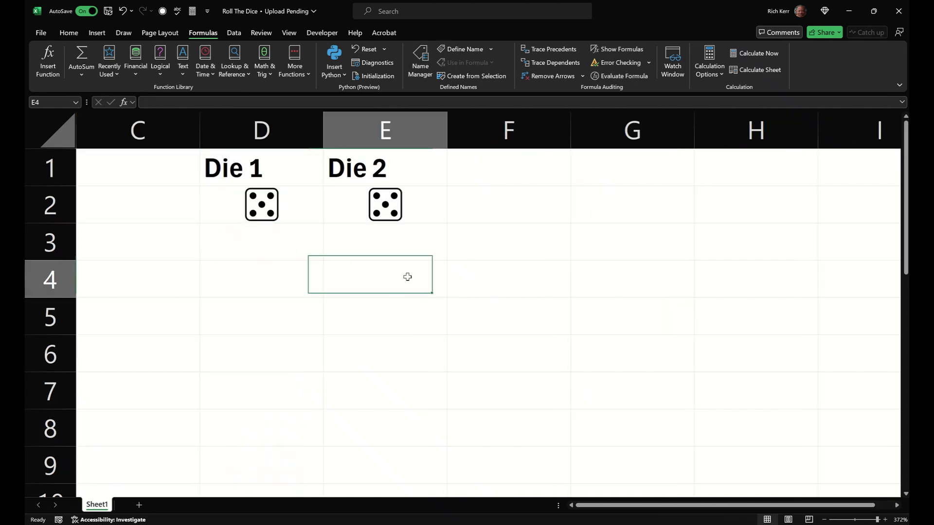
- Roll Die 1 and Die 2 a few more times by recalculating with the lookup table hidden
left_click(744, 53)
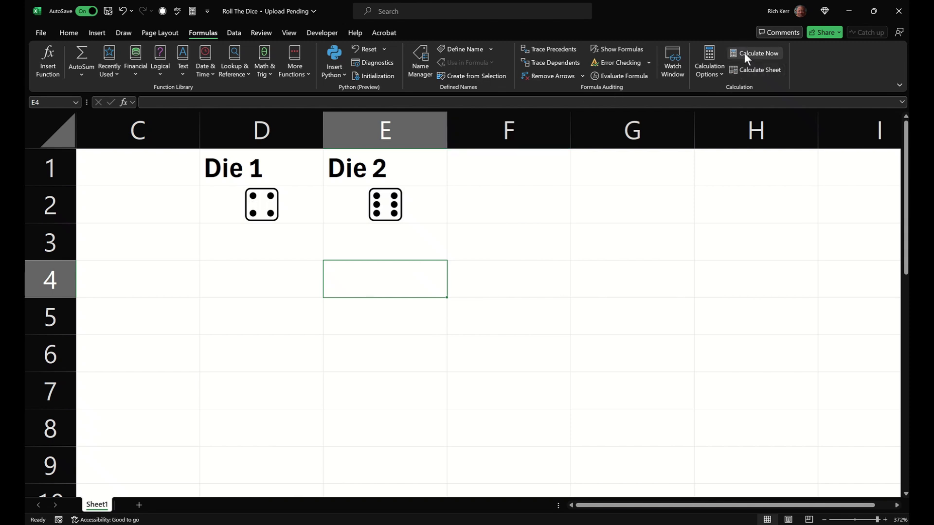
key("Fn")
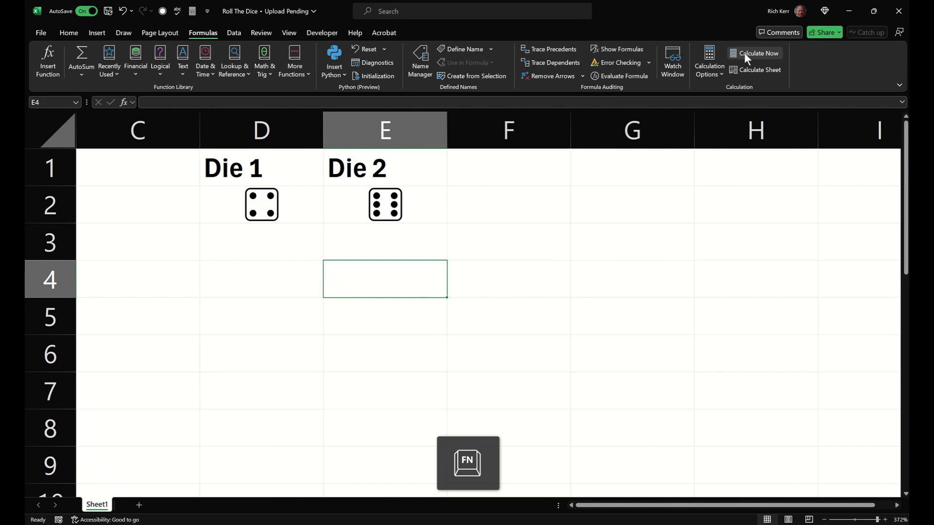
key("F9")
key("F9")
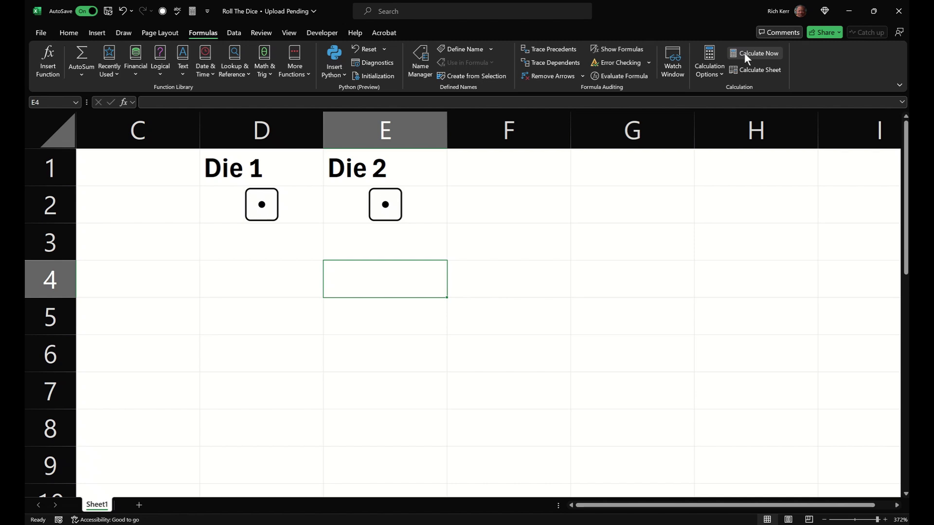
key("super+s")
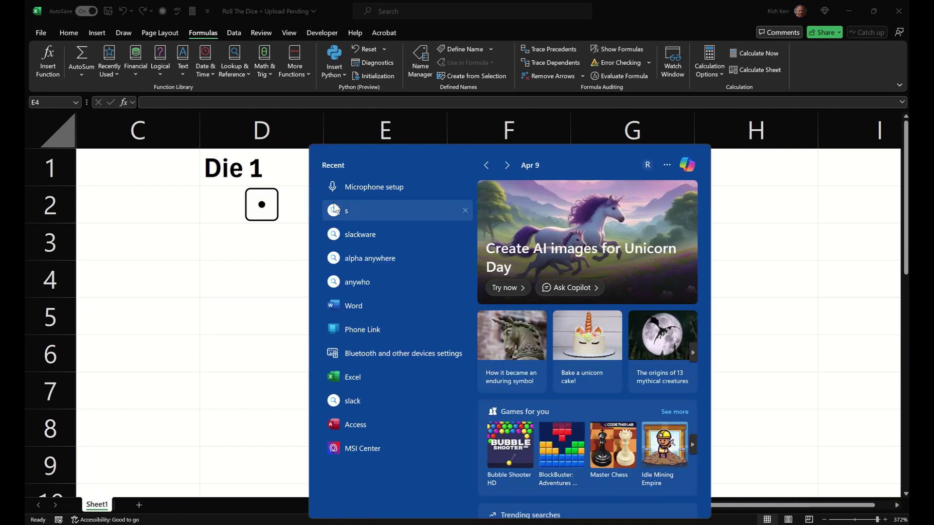
left_click(255, 247)
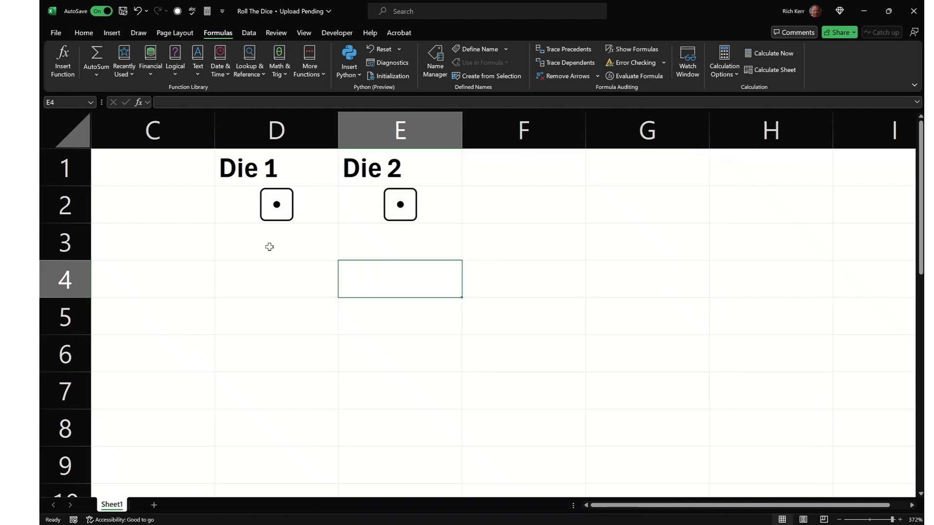